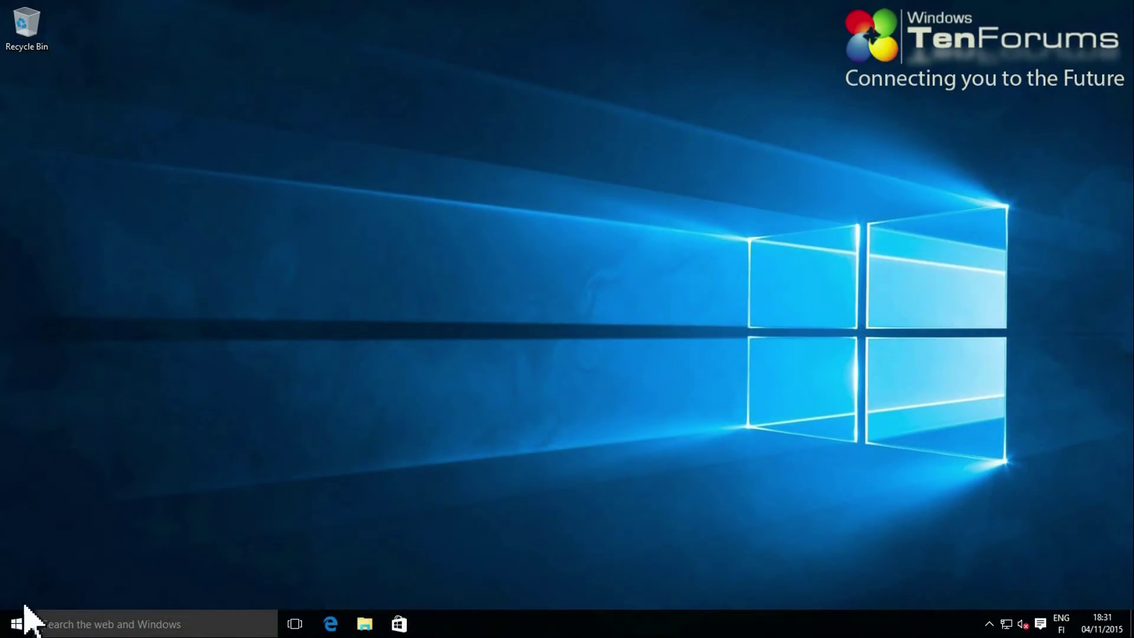
# Go to Settings > Accounts > Family & other users and begin adding someone else to this PC.
pyautogui.click(17, 624)
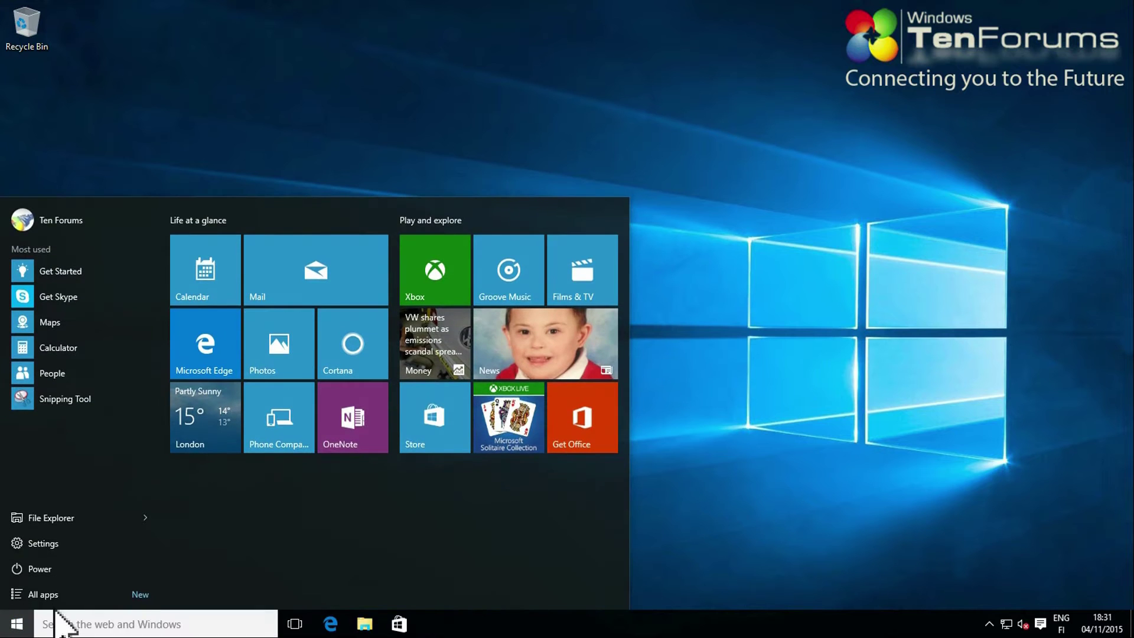
pyautogui.click(65, 552)
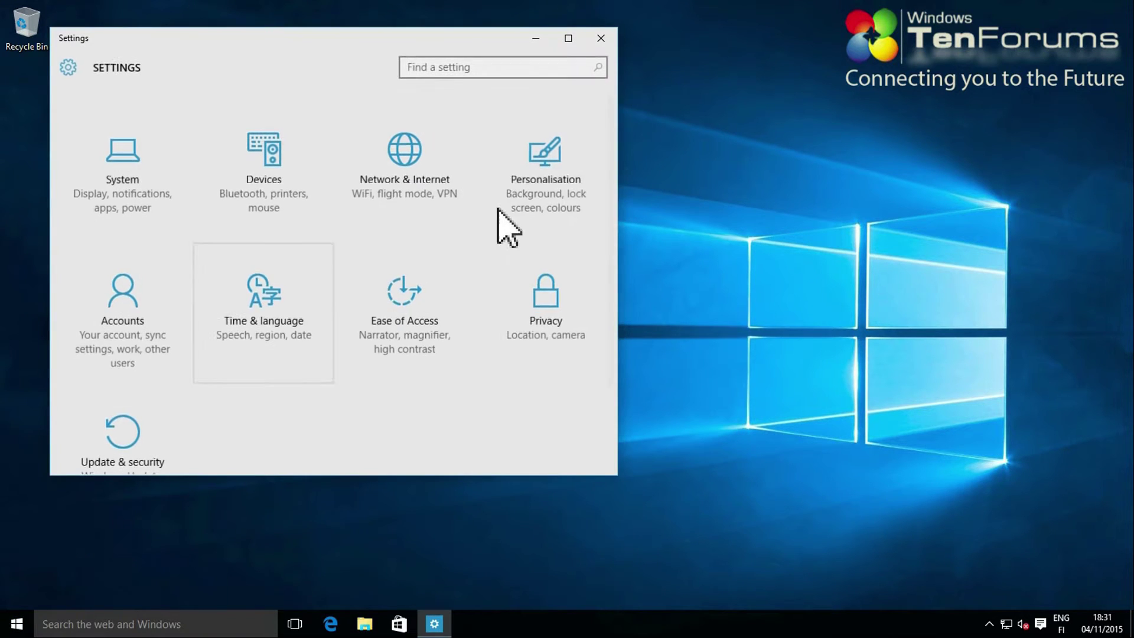
pyautogui.click(124, 320)
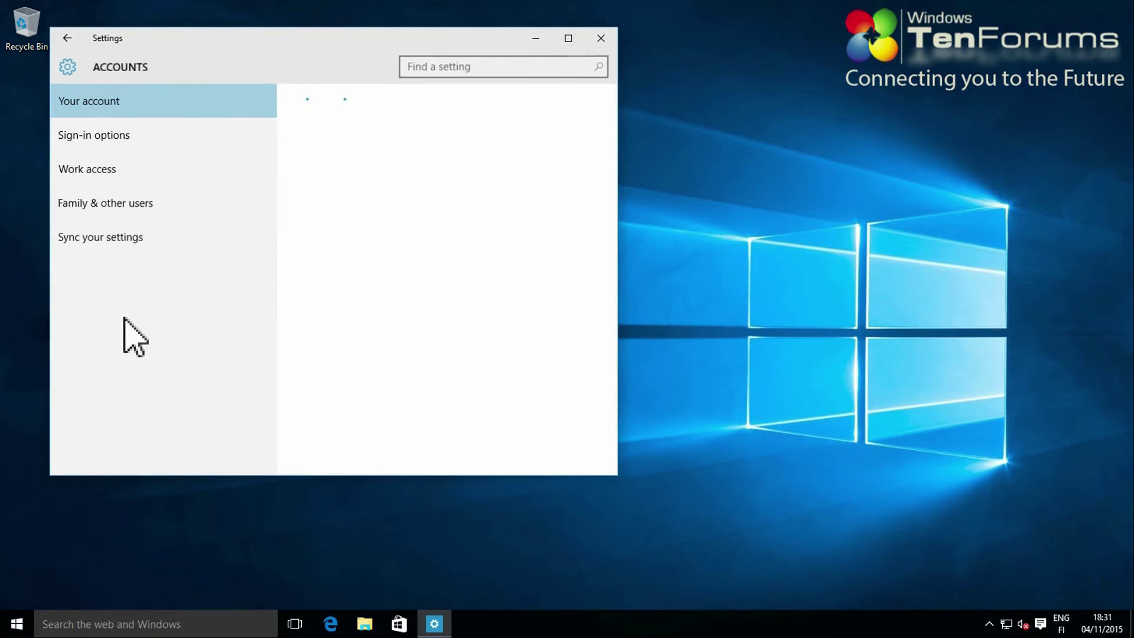
pyautogui.click(111, 204)
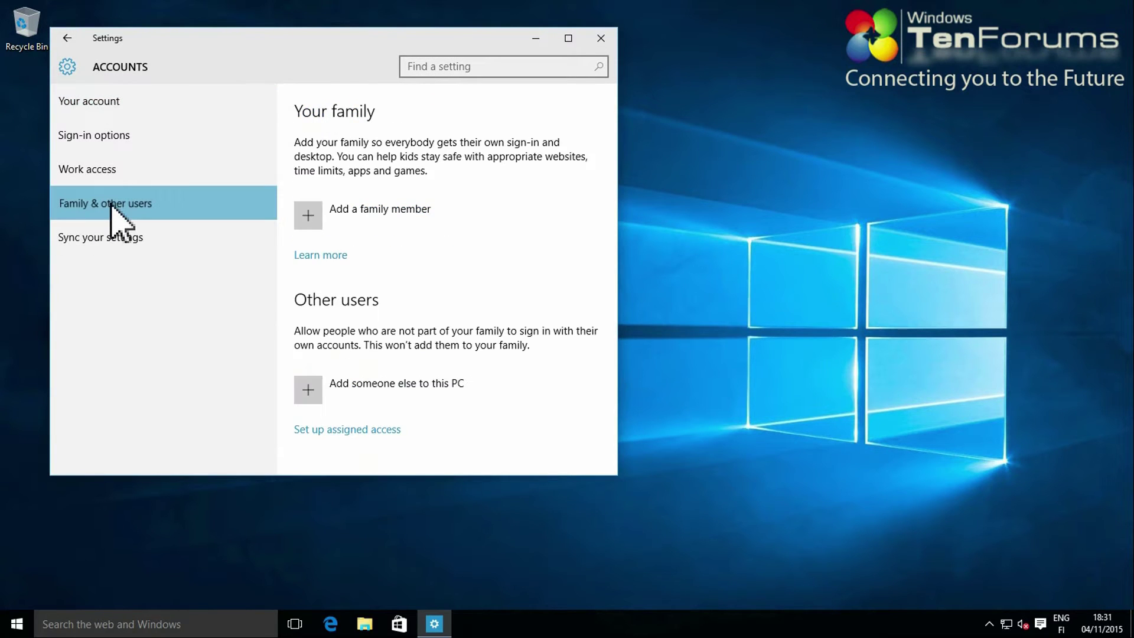
pyautogui.click(399, 387)
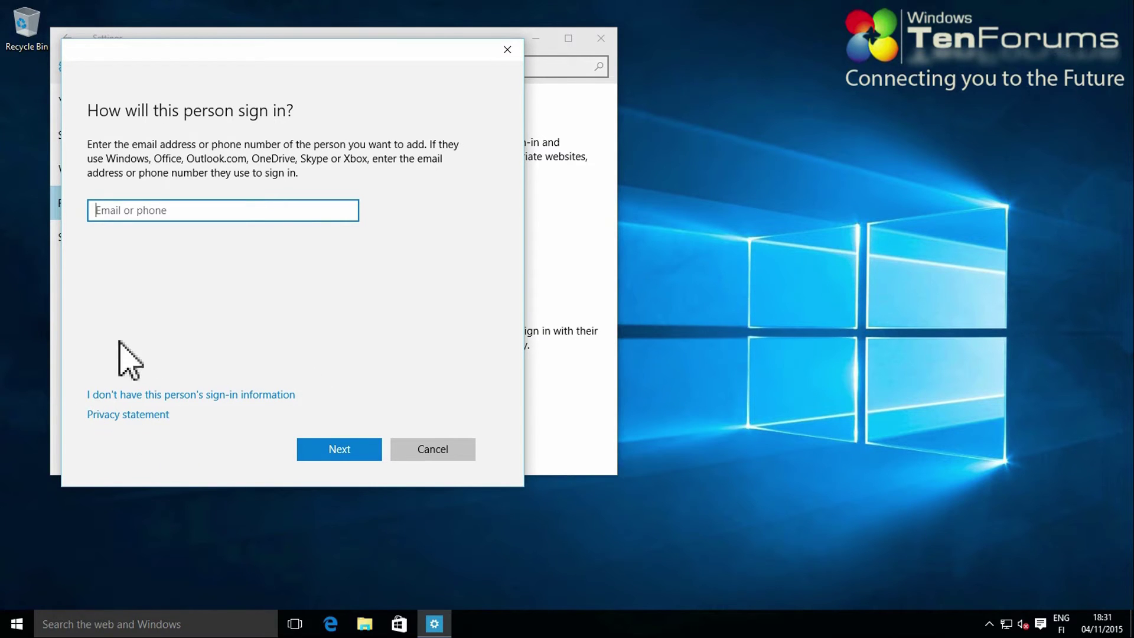
# Create a local account without a Microsoft account, renaming the rejected 'Guest' to 'Visitor'.
pyautogui.click(184, 397)
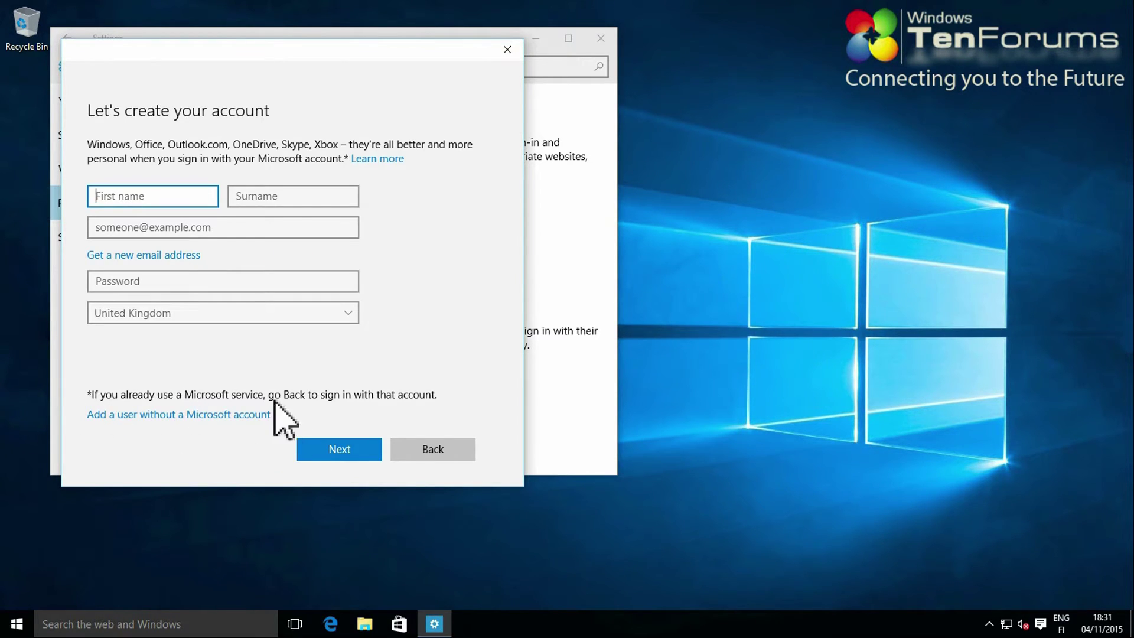
pyautogui.click(161, 414)
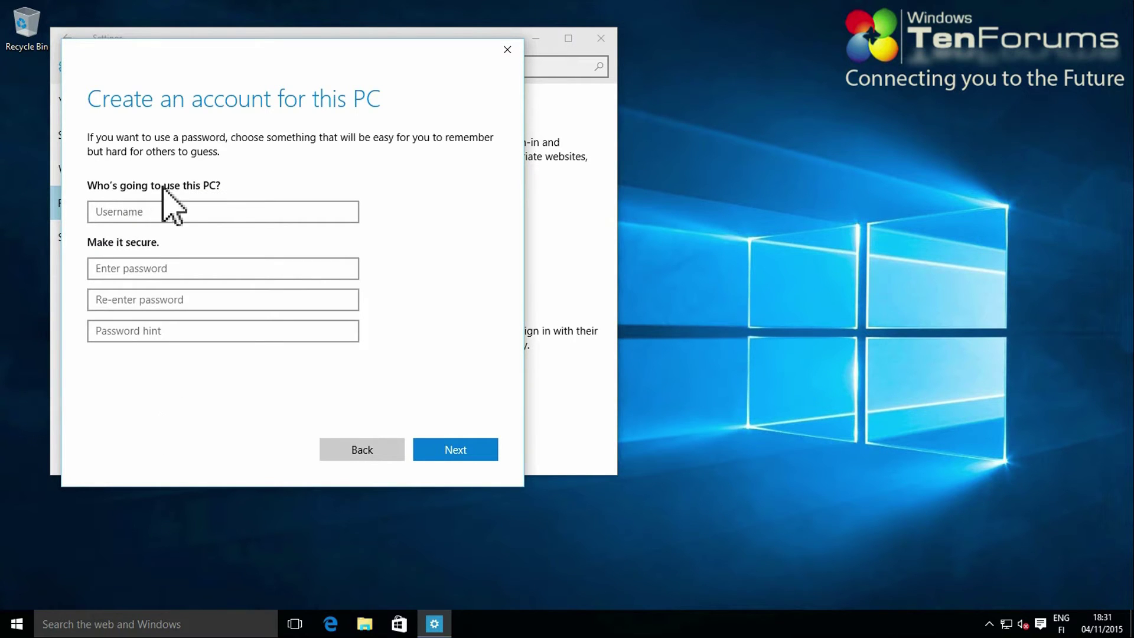
pyautogui.click(169, 216)
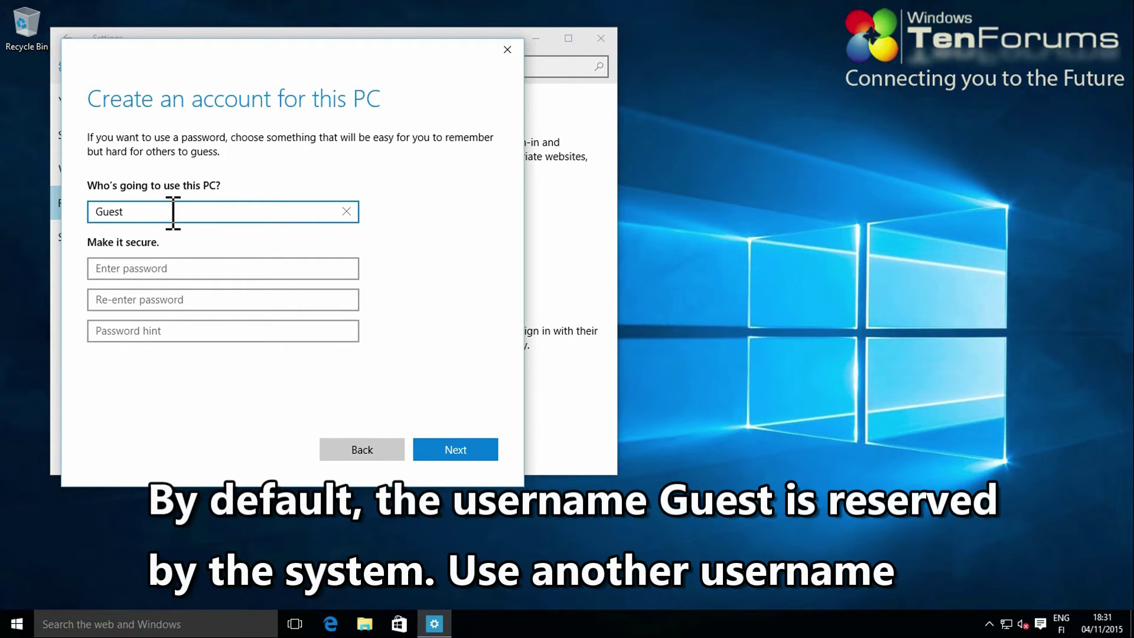
pyautogui.click(459, 448)
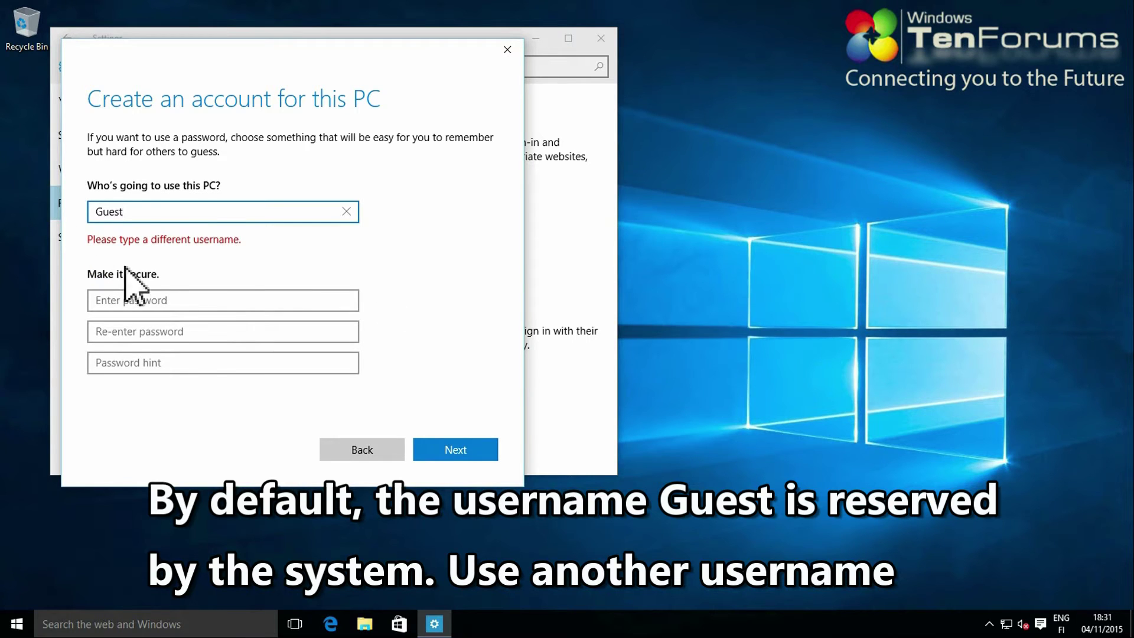
pyautogui.doubleClick(160, 217)
pyautogui.write('Visitor')
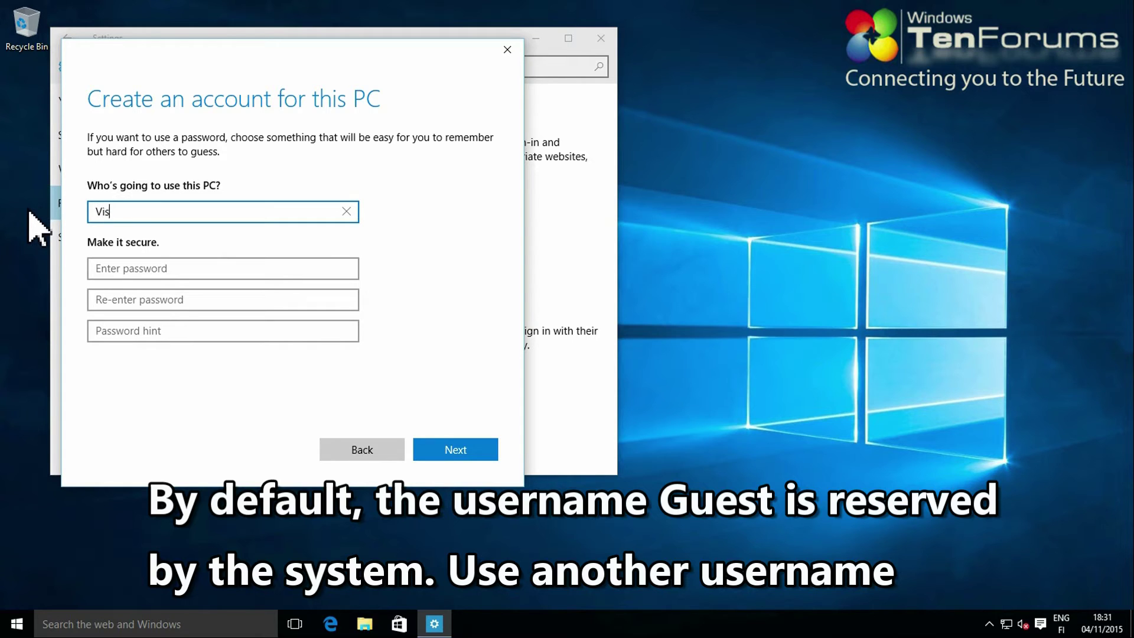
pyautogui.click(486, 449)
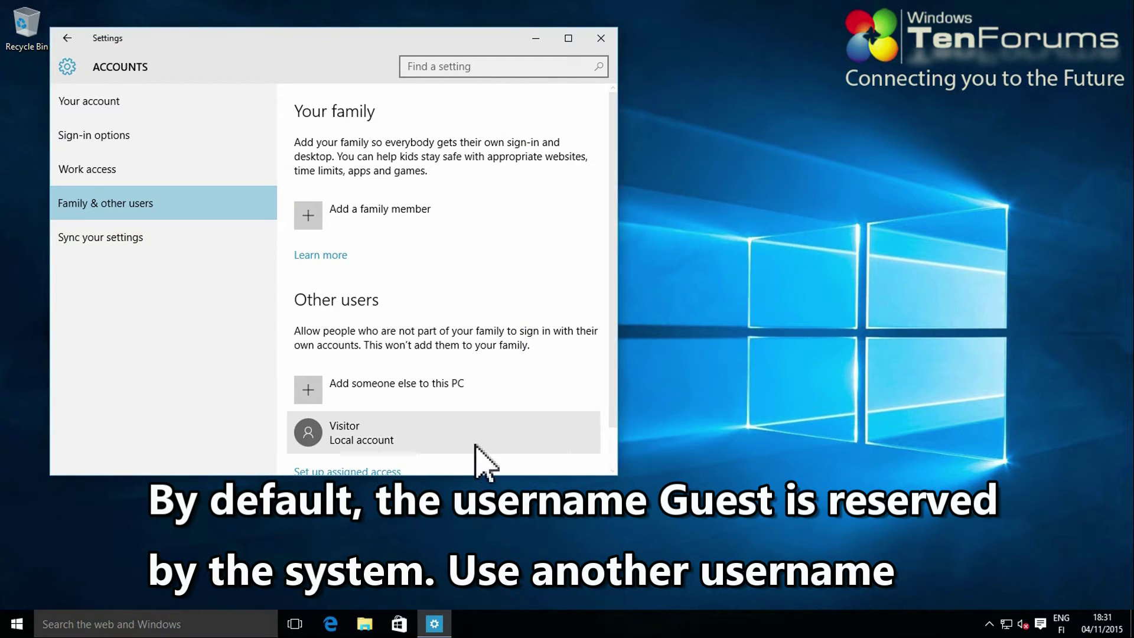
pyautogui.scroll(-1, 496, 396)
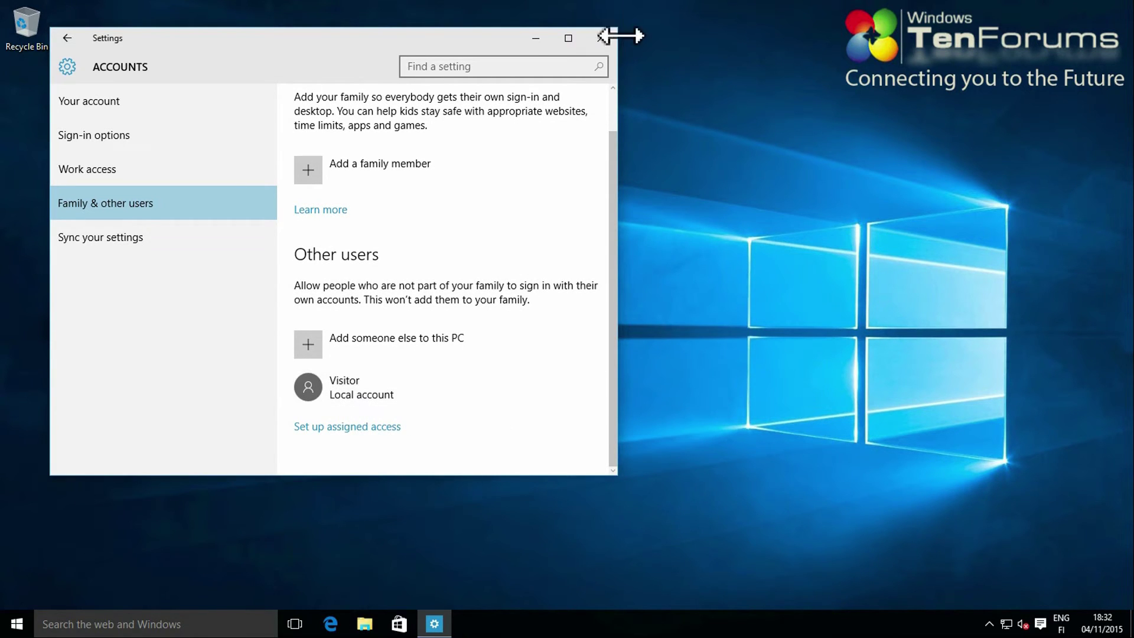
# Close Settings and open Run from the Start right-click menu, replacing winver with netplwiz.
pyautogui.click(600, 38)
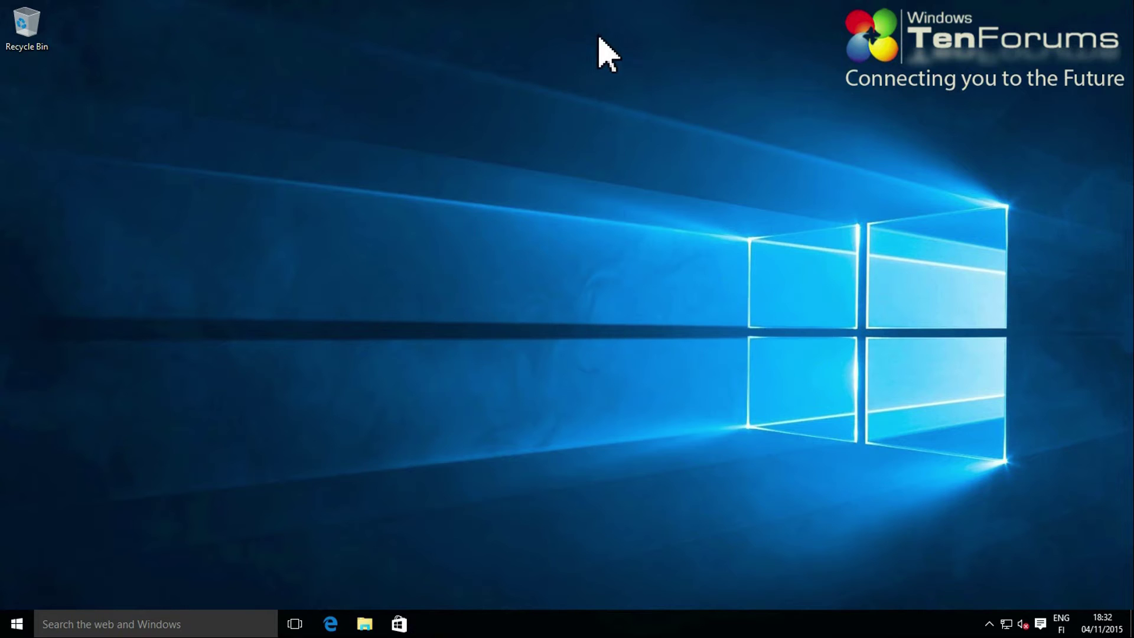
pyautogui.rightClick(16, 623)
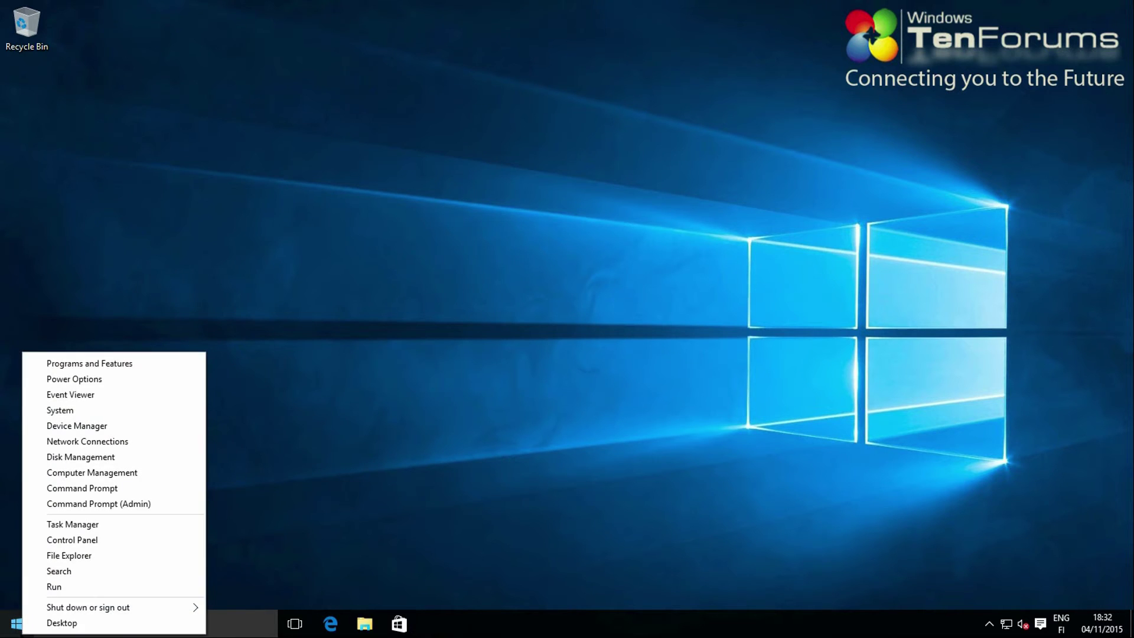
pyautogui.click(117, 589)
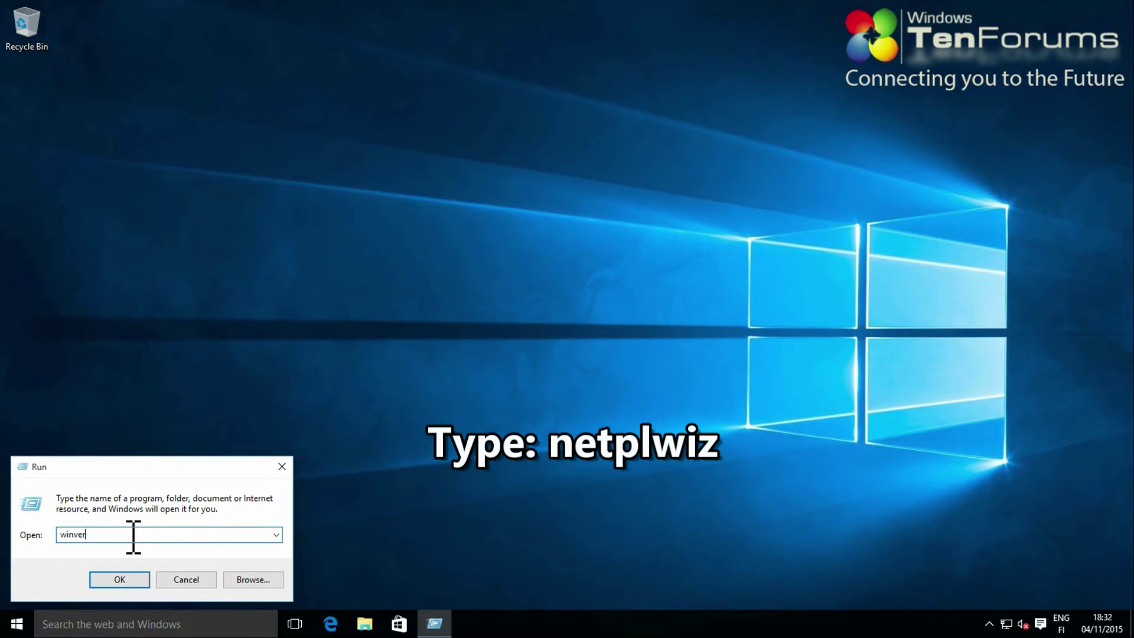
pyautogui.press('BackSpace')
pyautogui.press('BackSpace')
pyautogui.press('BackSpace')
pyautogui.press('BackSpace')
pyautogui.press('BackSpace')
pyautogui.press('BackSpace')
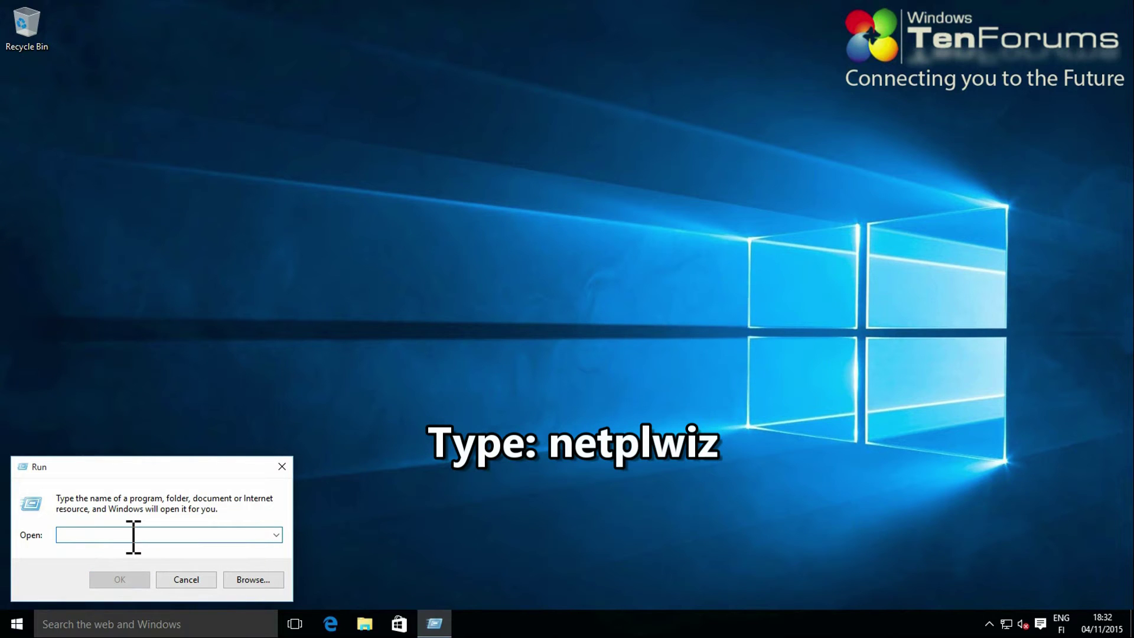
pyautogui.write('netpl')
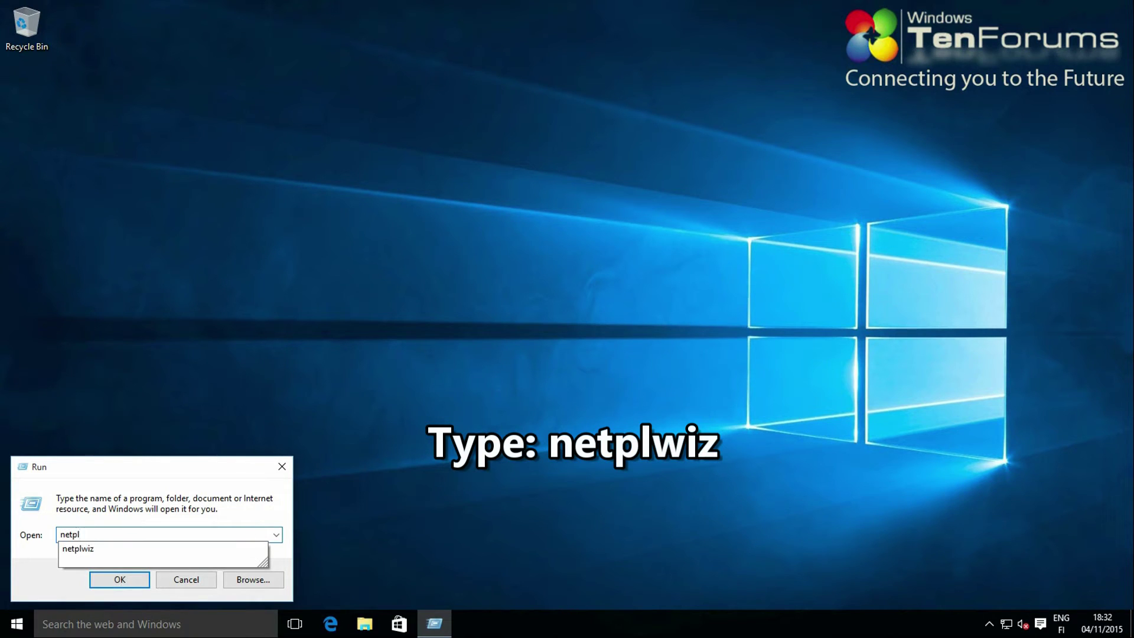
pyautogui.write('wiz')
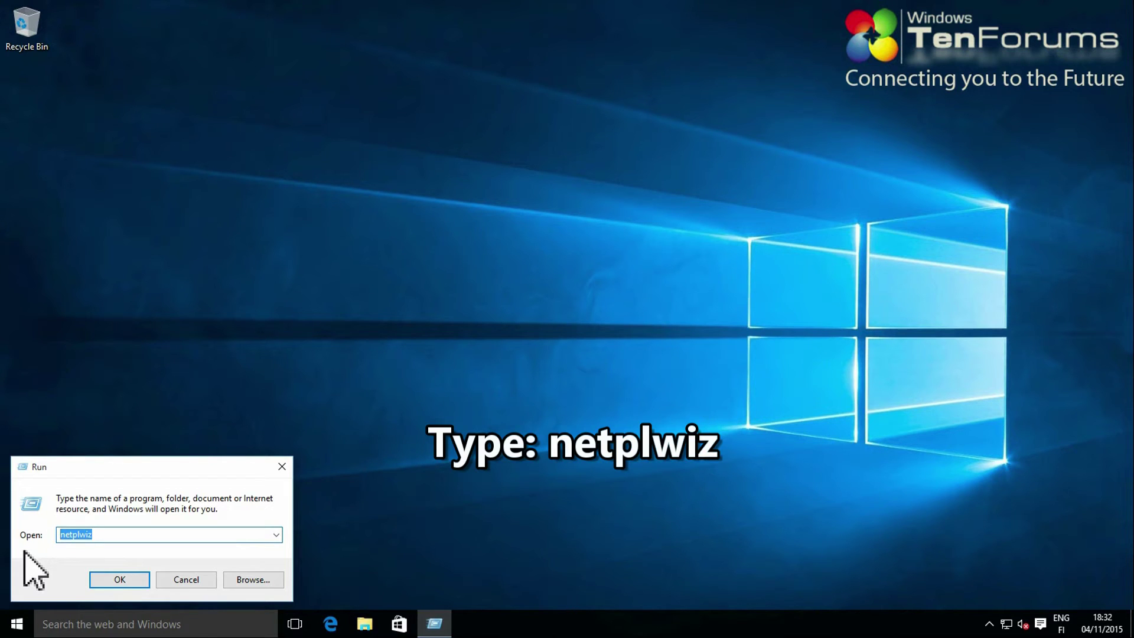
# Launch netplwiz, require a username and password to sign in, and select Visitor.
pyautogui.click(131, 581)
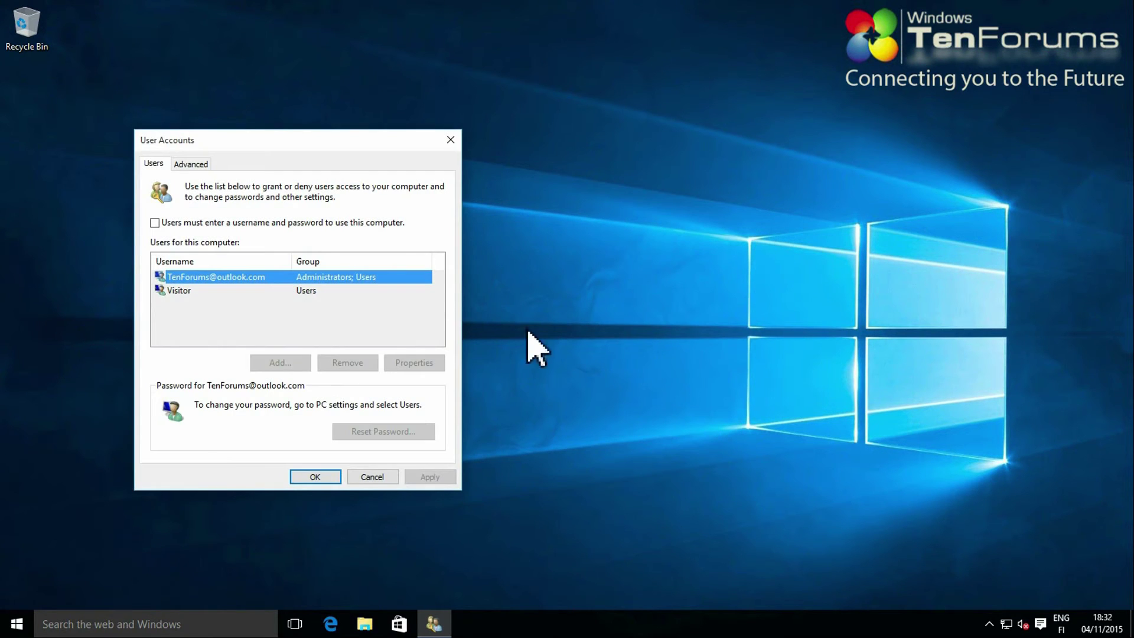
pyautogui.moveTo(313, 144); pyautogui.dragTo(597, 151)
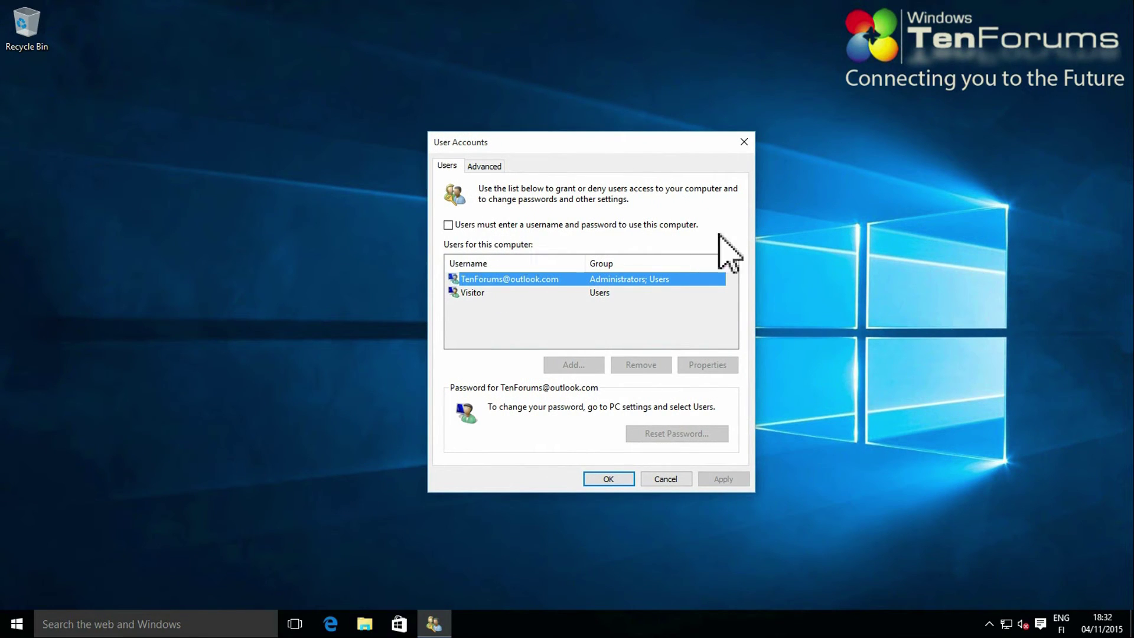
pyautogui.click(449, 225)
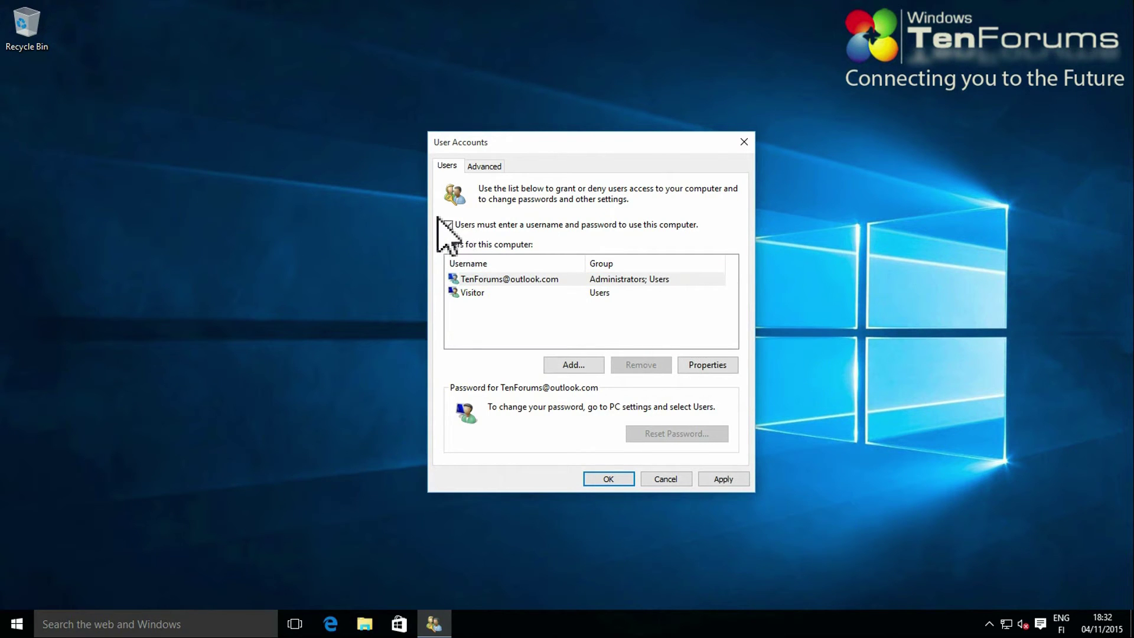
pyautogui.click(475, 293)
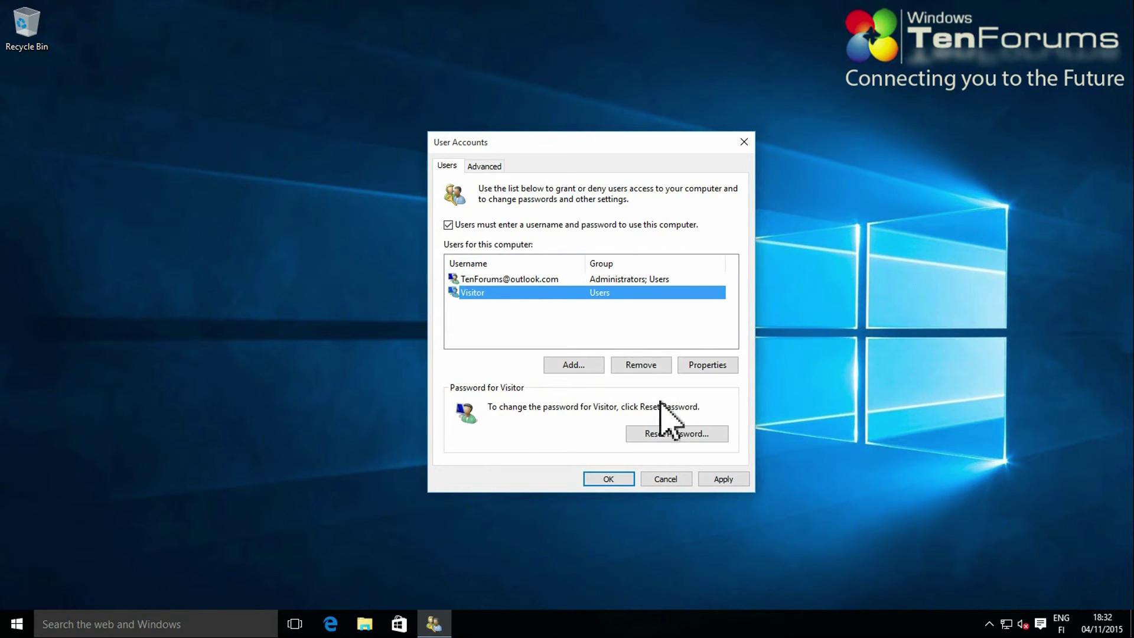
# In Visitor's properties, set Group Membership to Other: Guests and confirm.
pyautogui.click(730, 365)
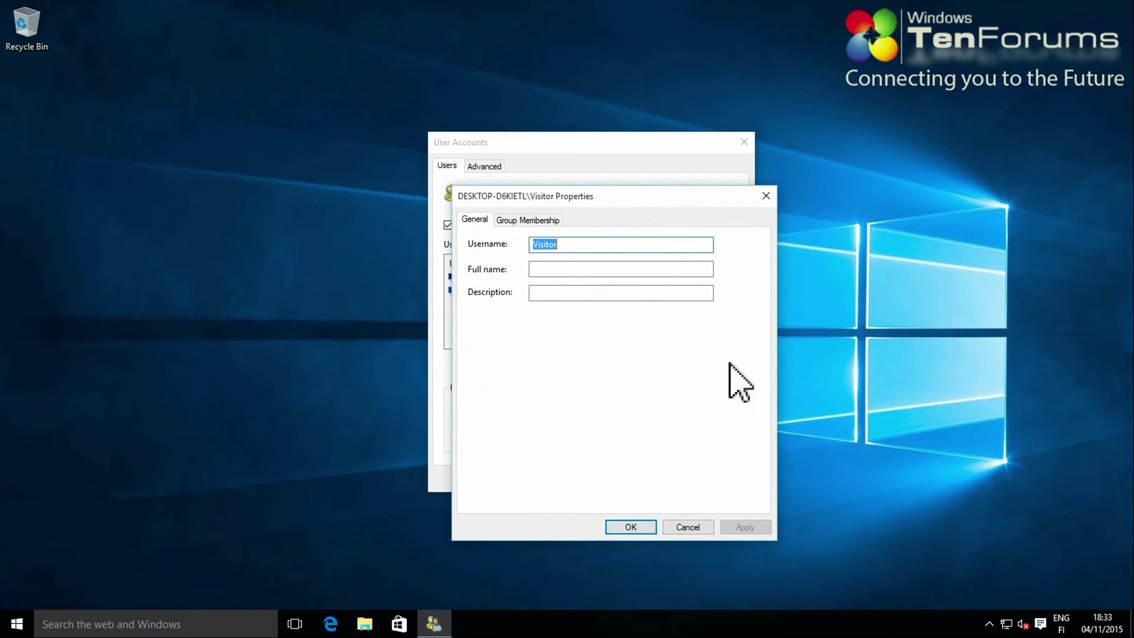
pyautogui.click(515, 221)
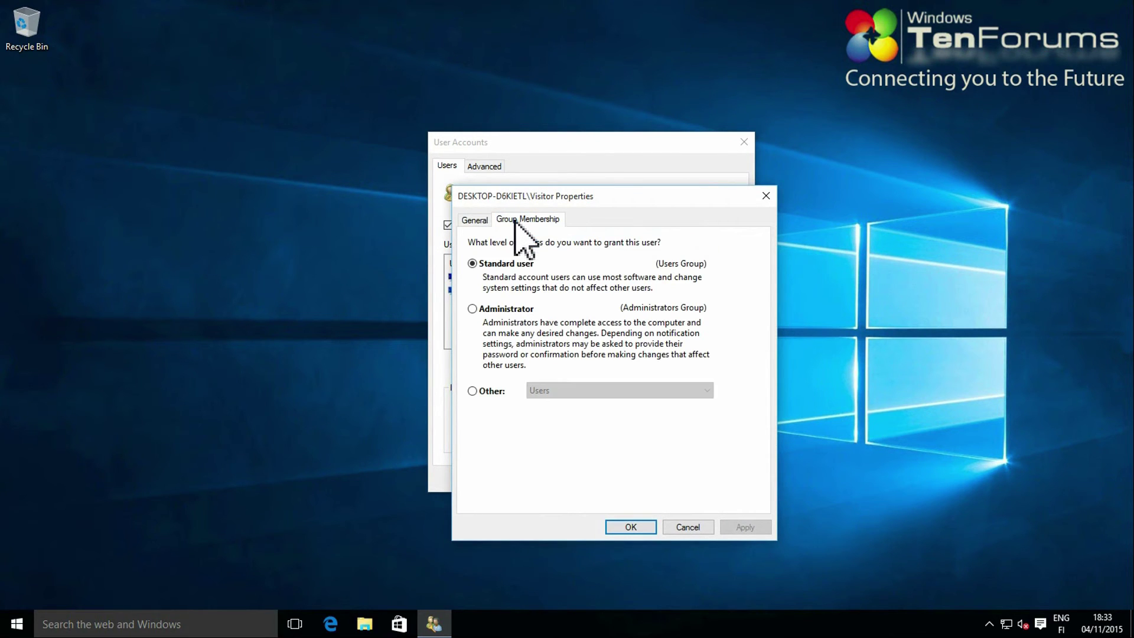
pyautogui.click(481, 392)
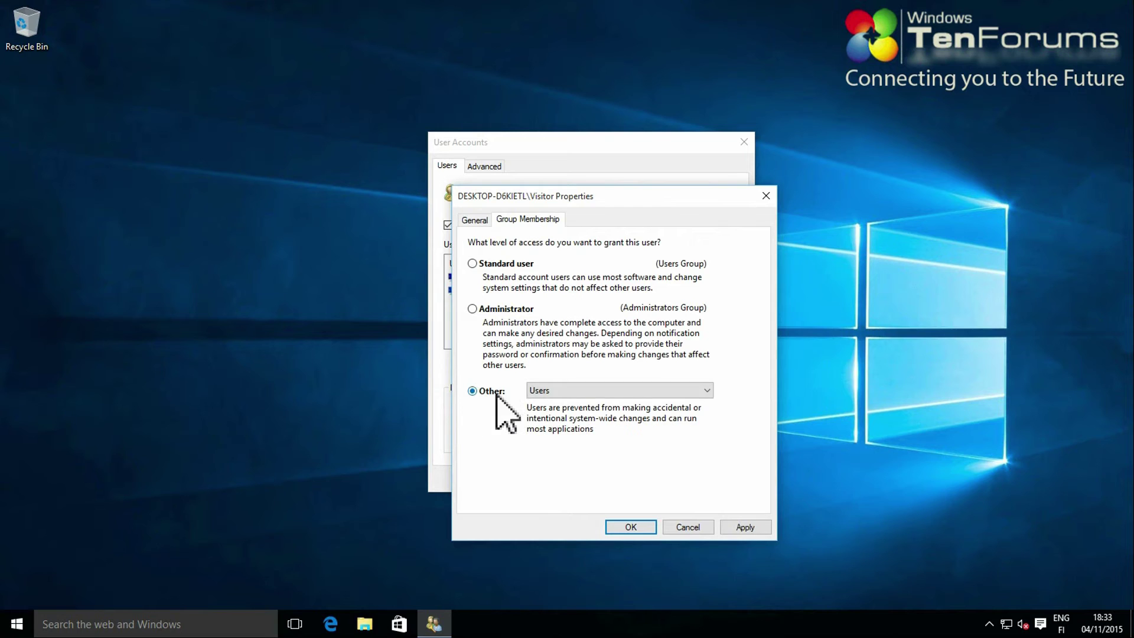
pyautogui.click(705, 393)
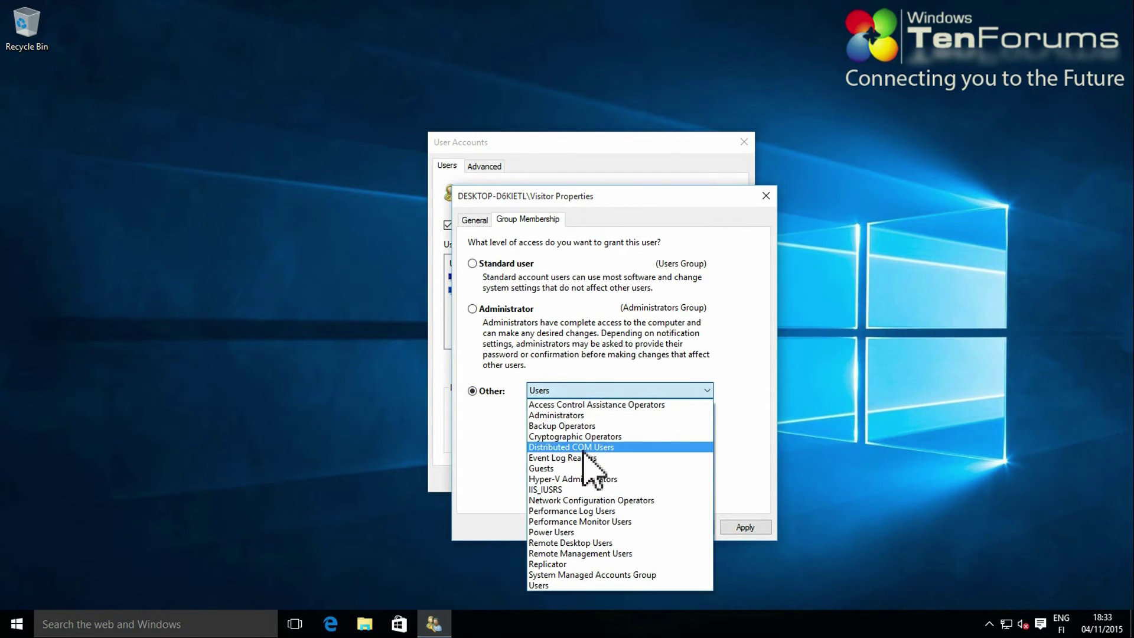
pyautogui.click(569, 470)
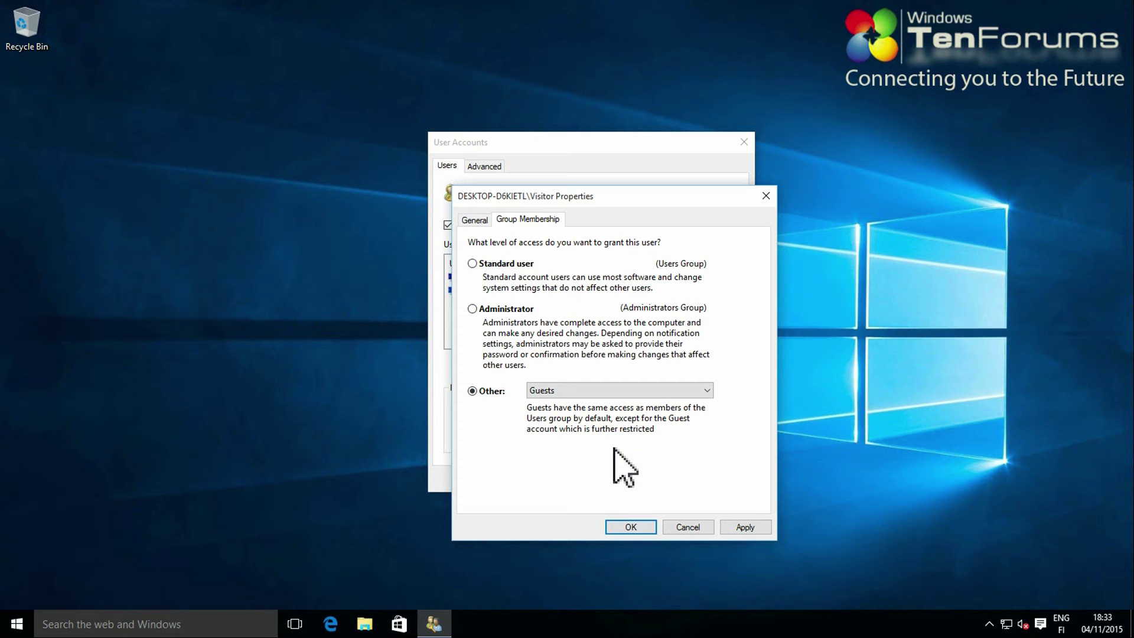
pyautogui.click(646, 527)
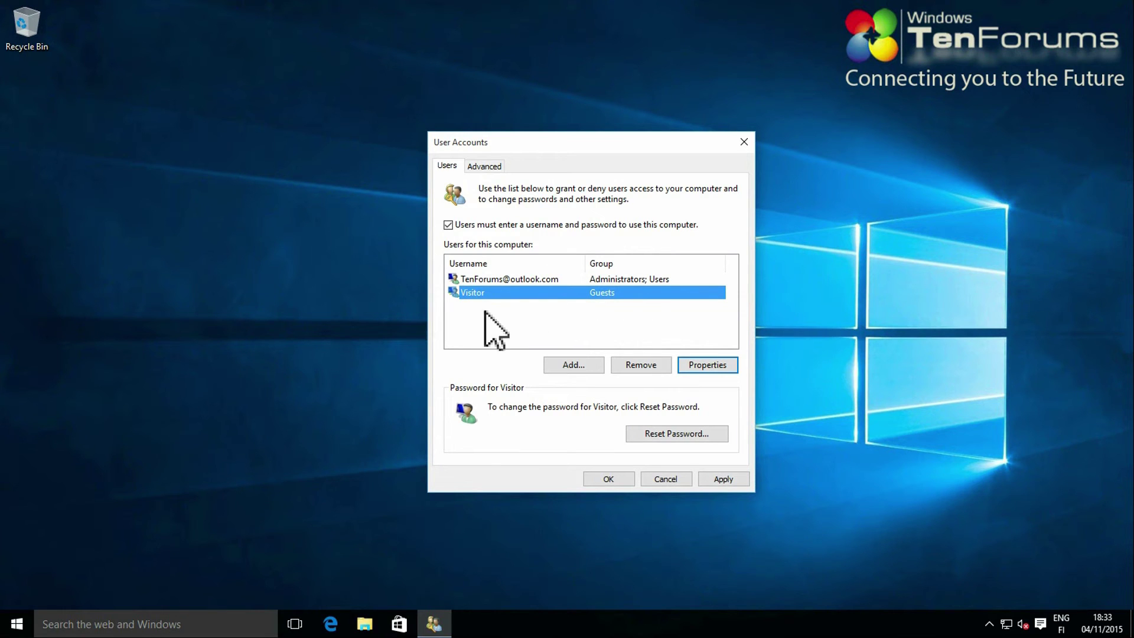
# Close User Accounts with OK and switch user from Start to sign in as Visitor.
pyautogui.click(602, 480)
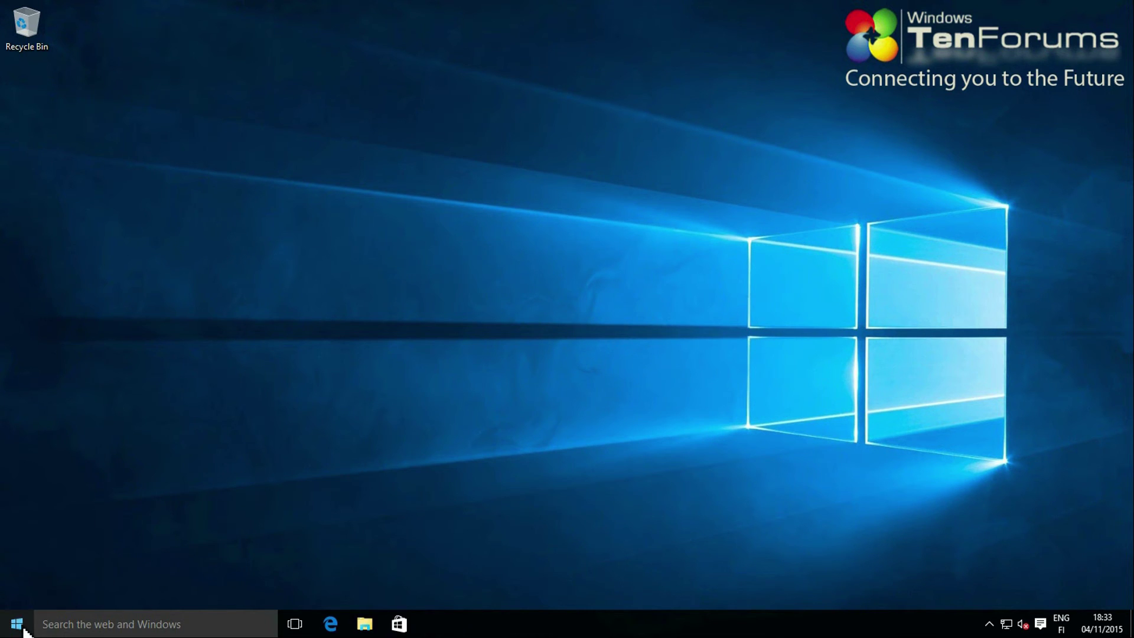
pyautogui.click(18, 625)
pyautogui.click(88, 228)
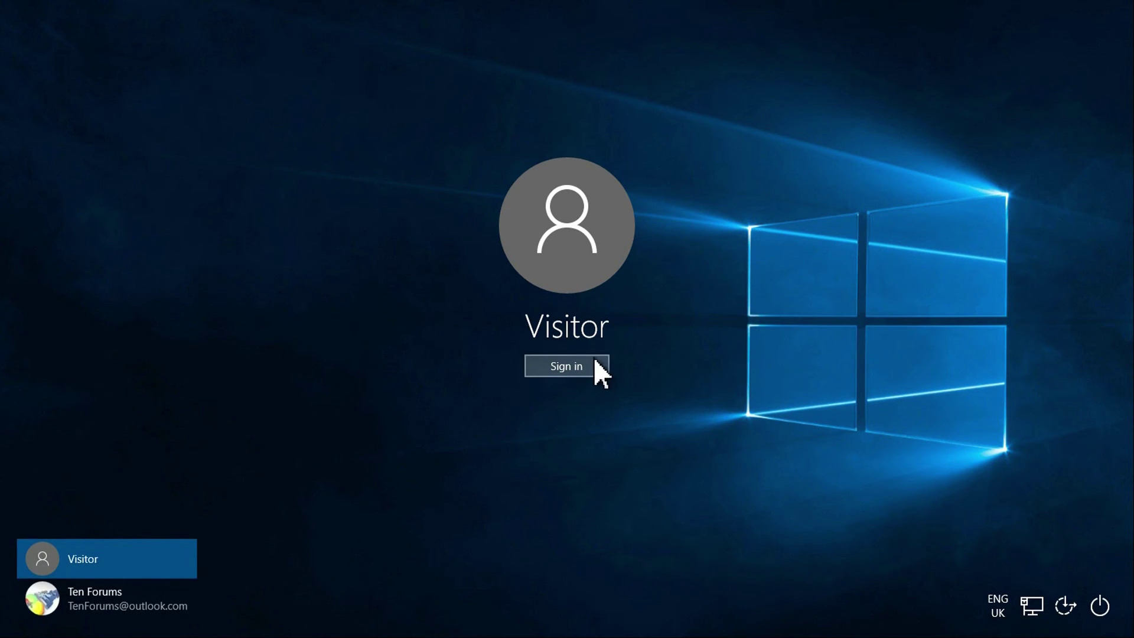
pyautogui.click(597, 367)
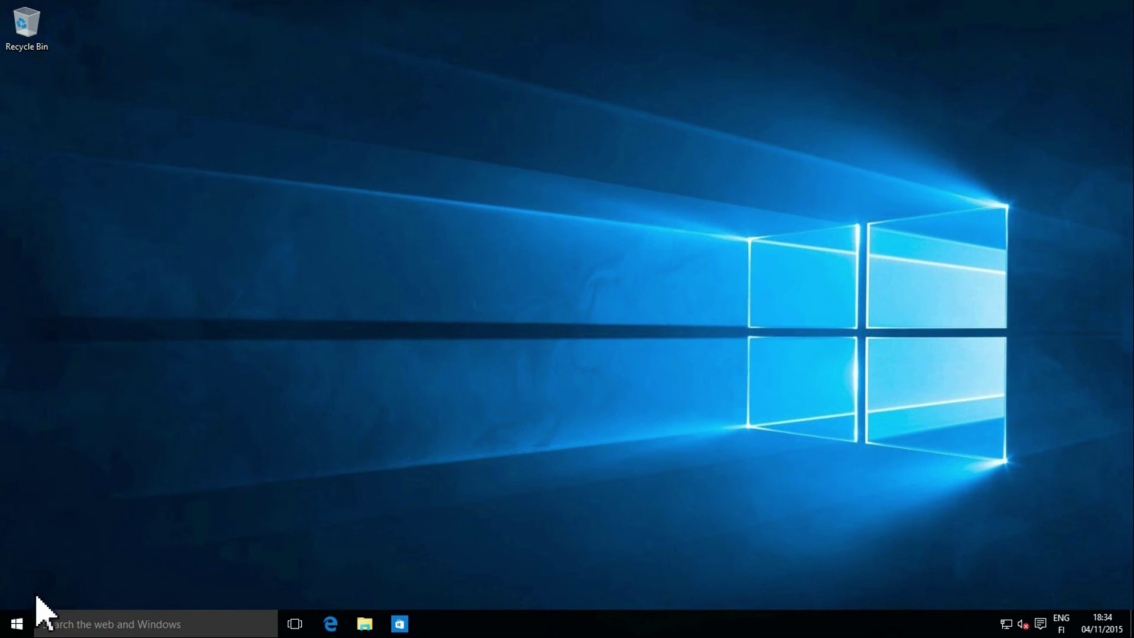
# Open the Start menu to confirm Visitor is the signed-in user.
pyautogui.click(18, 624)
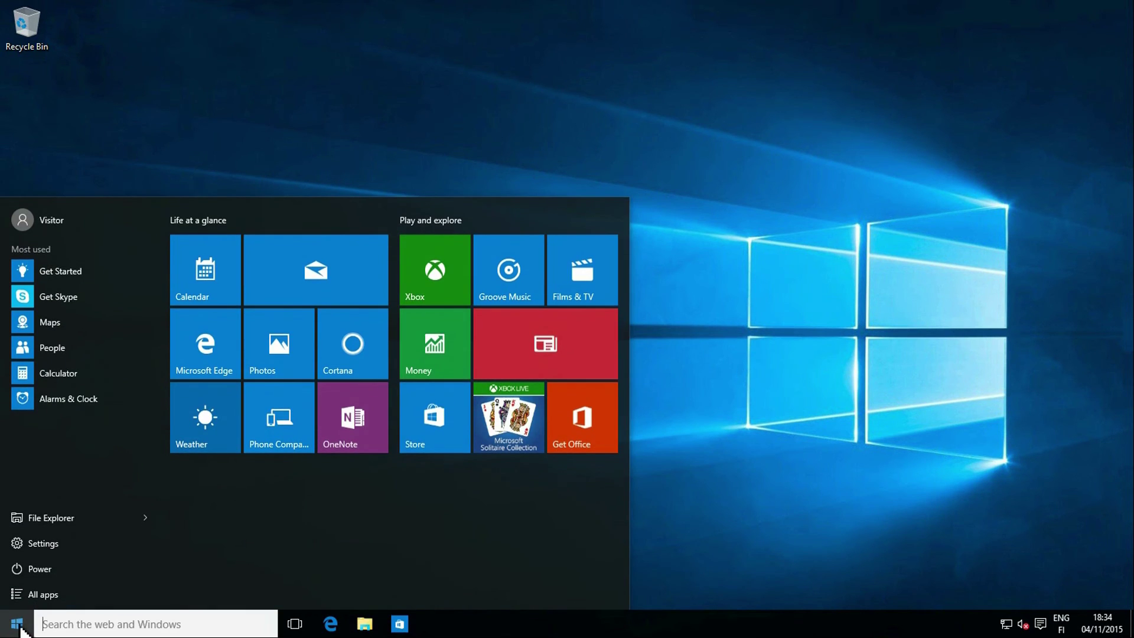